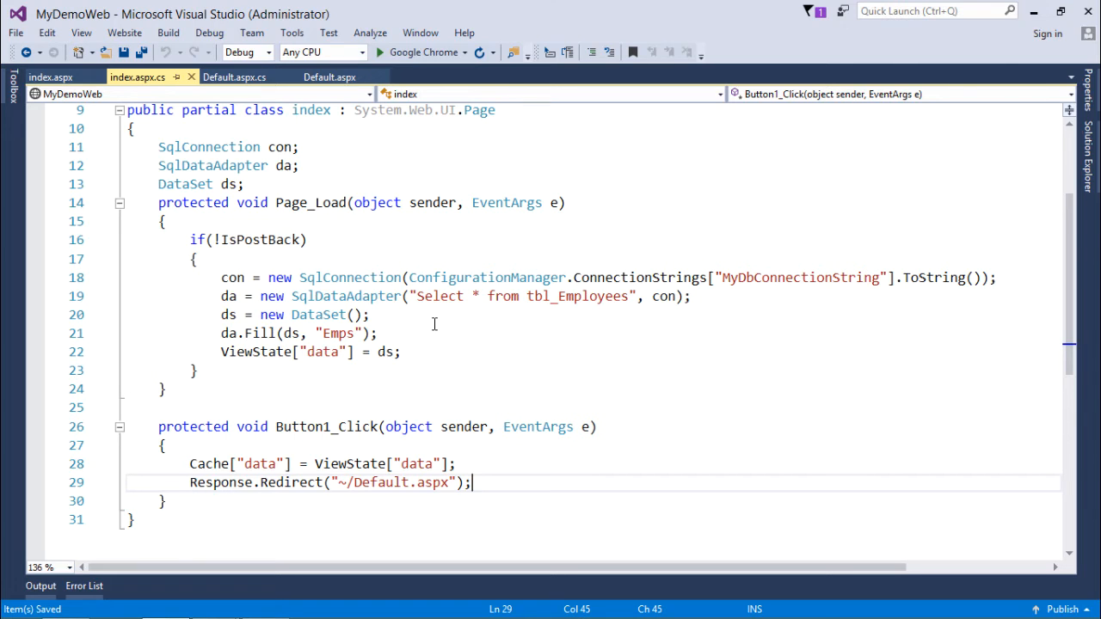
pyautogui.click(575, 301)
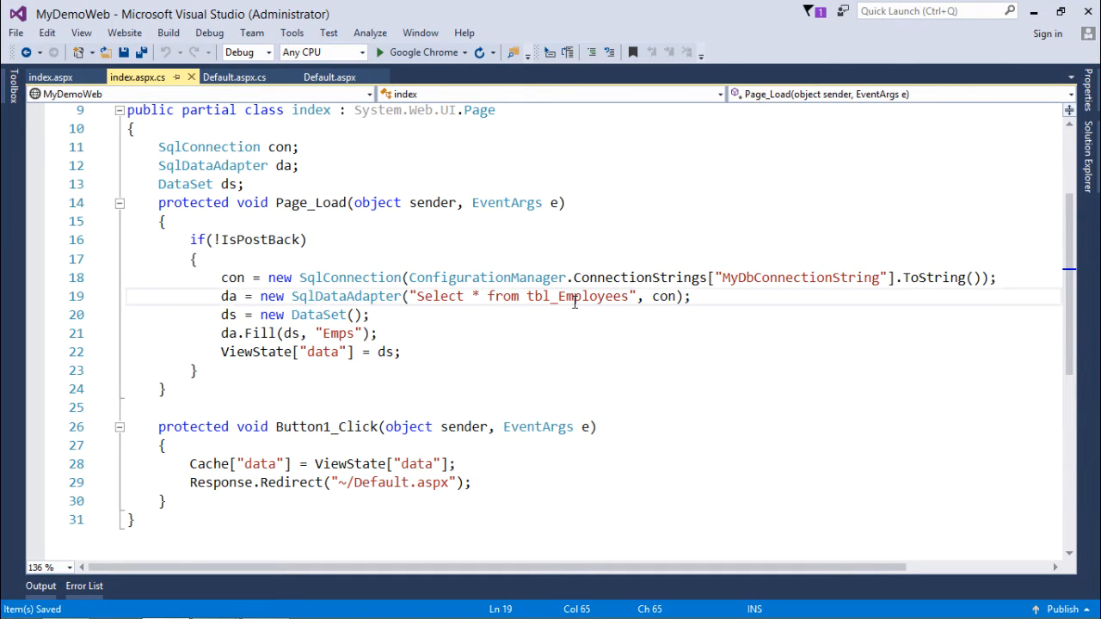
pyautogui.doubleClick(574, 301)
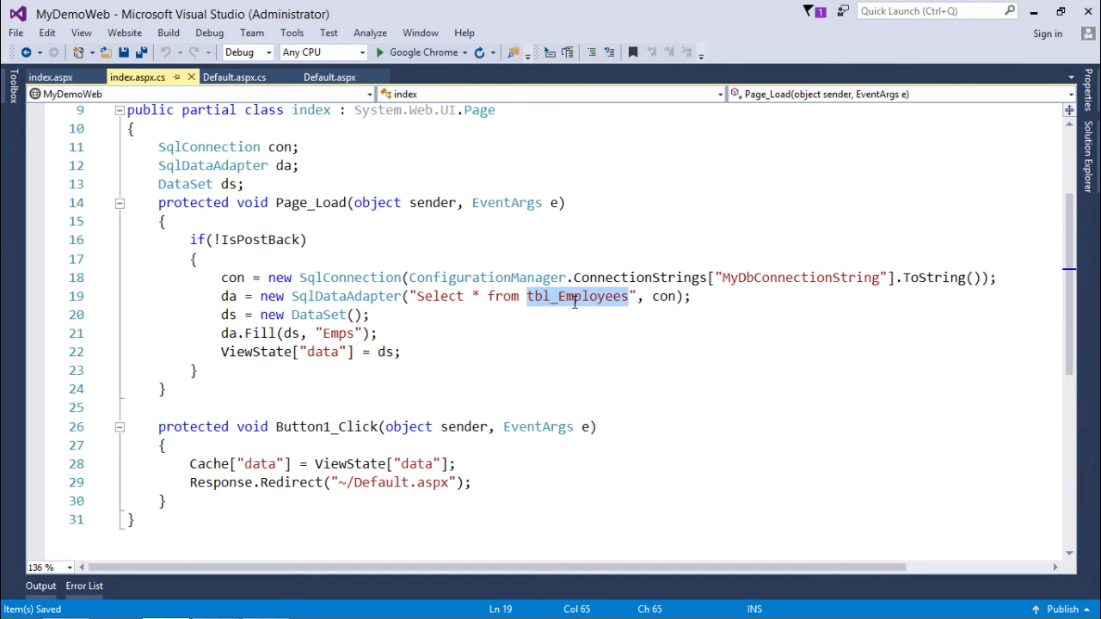
pyautogui.click(394, 352)
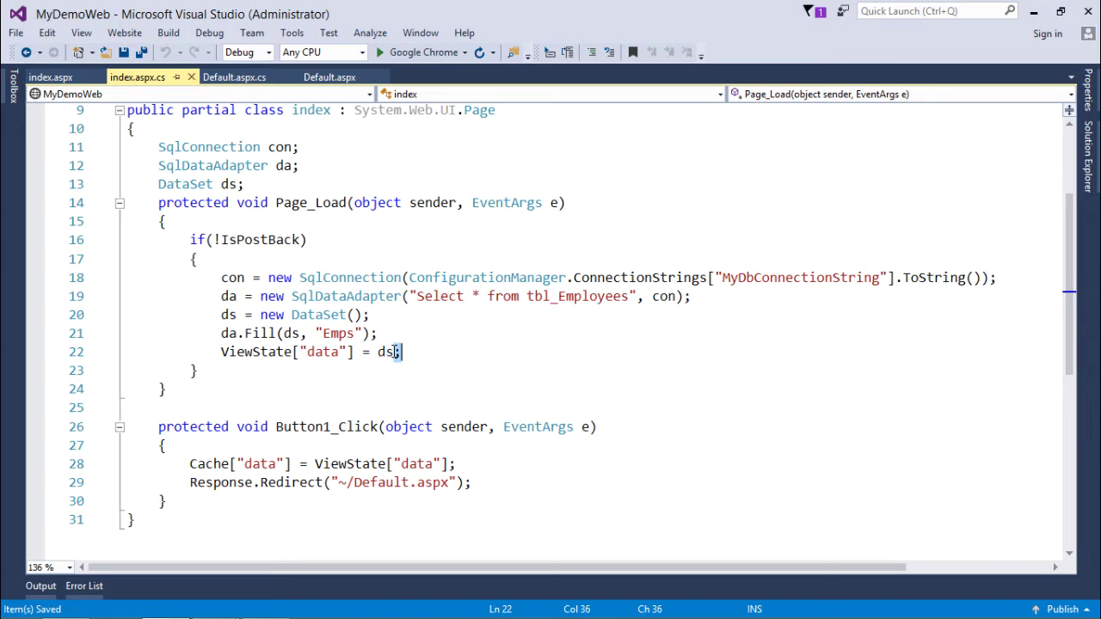
pyautogui.doubleClick(277, 353)
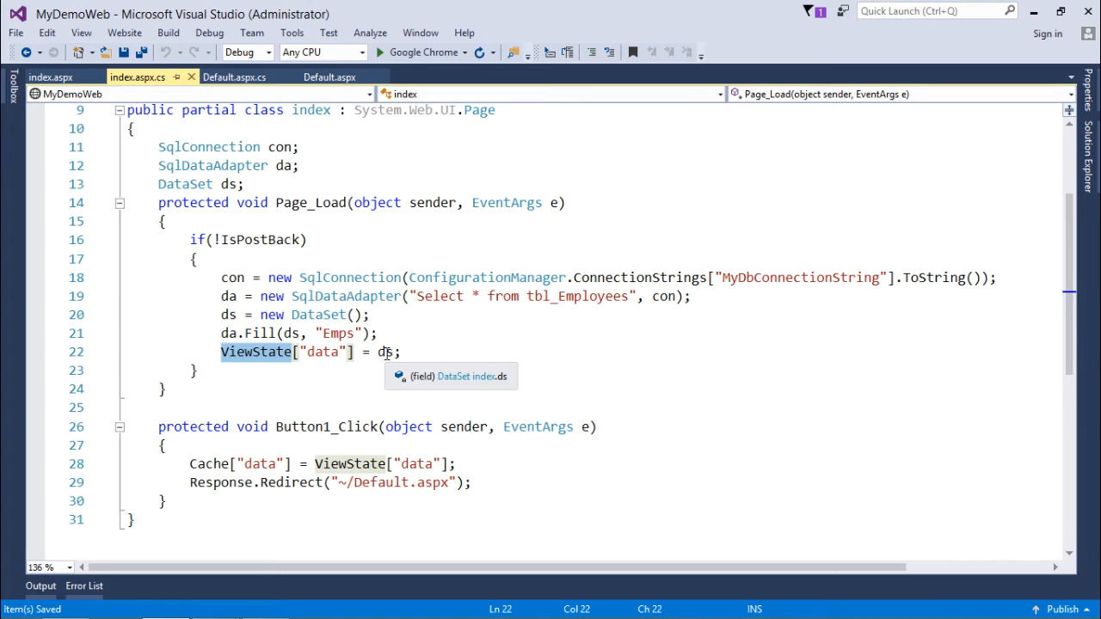
pyautogui.click(273, 356)
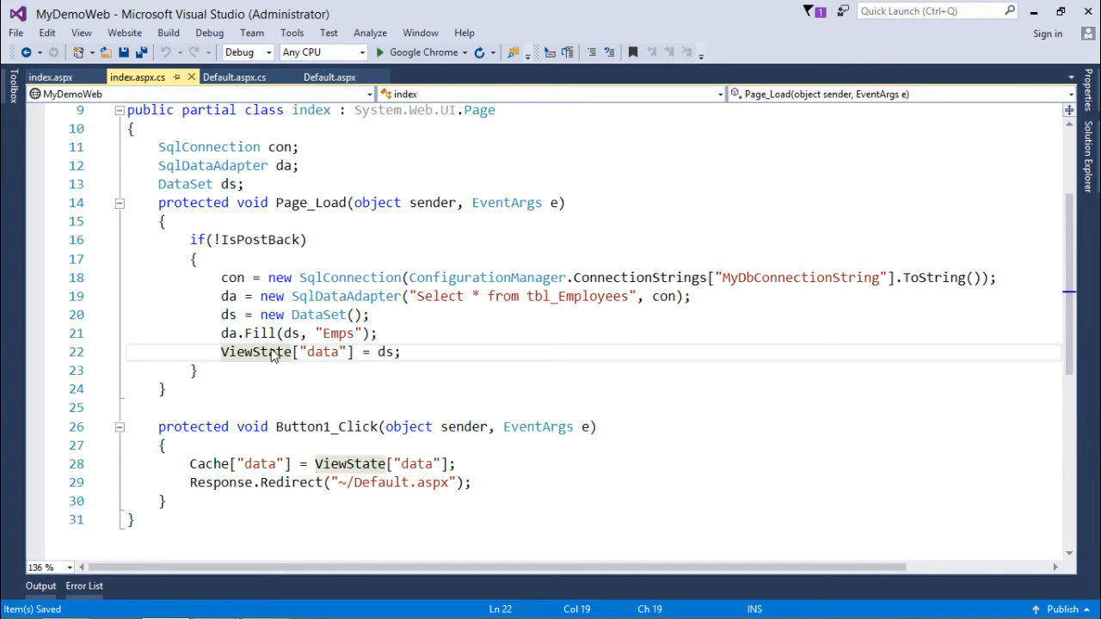
pyautogui.doubleClick(307, 353)
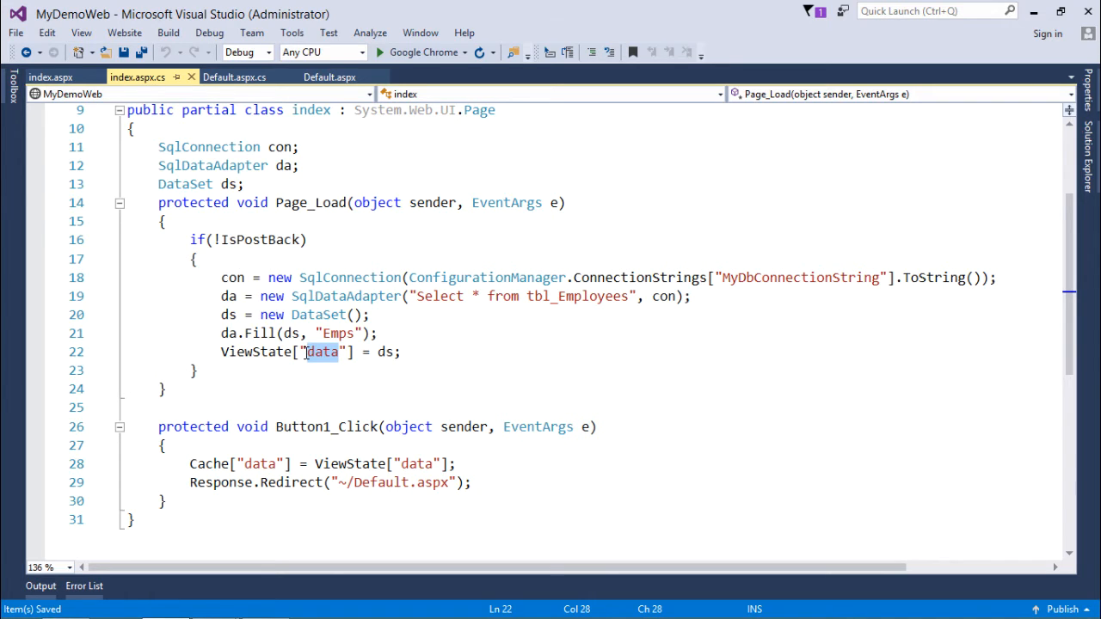
pyautogui.click(362, 463)
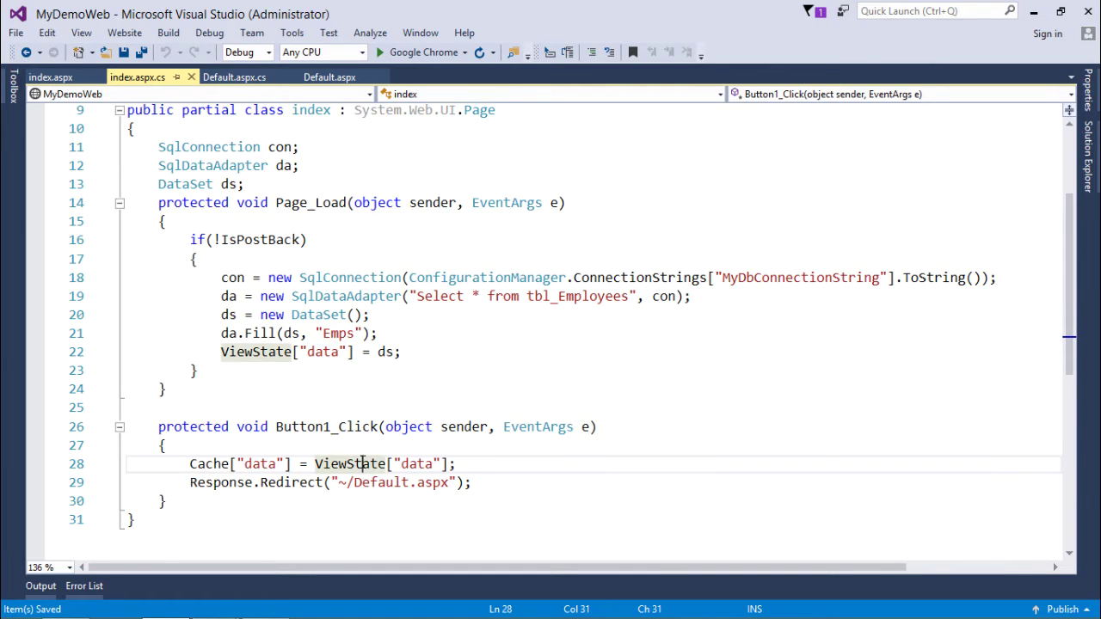
pyautogui.click(217, 463)
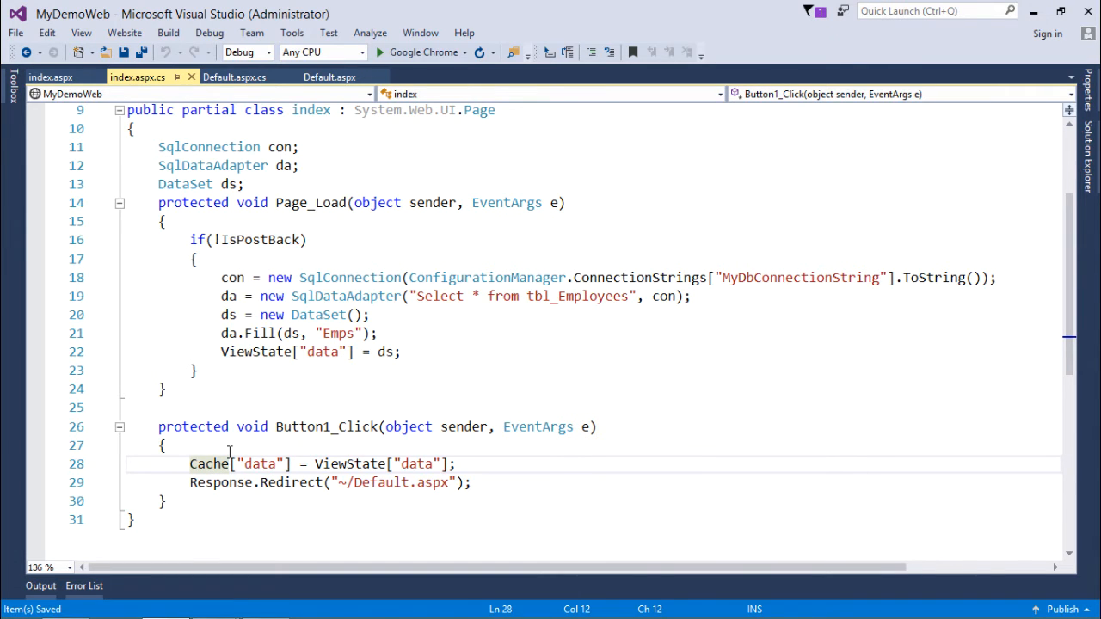
pyautogui.click(268, 427)
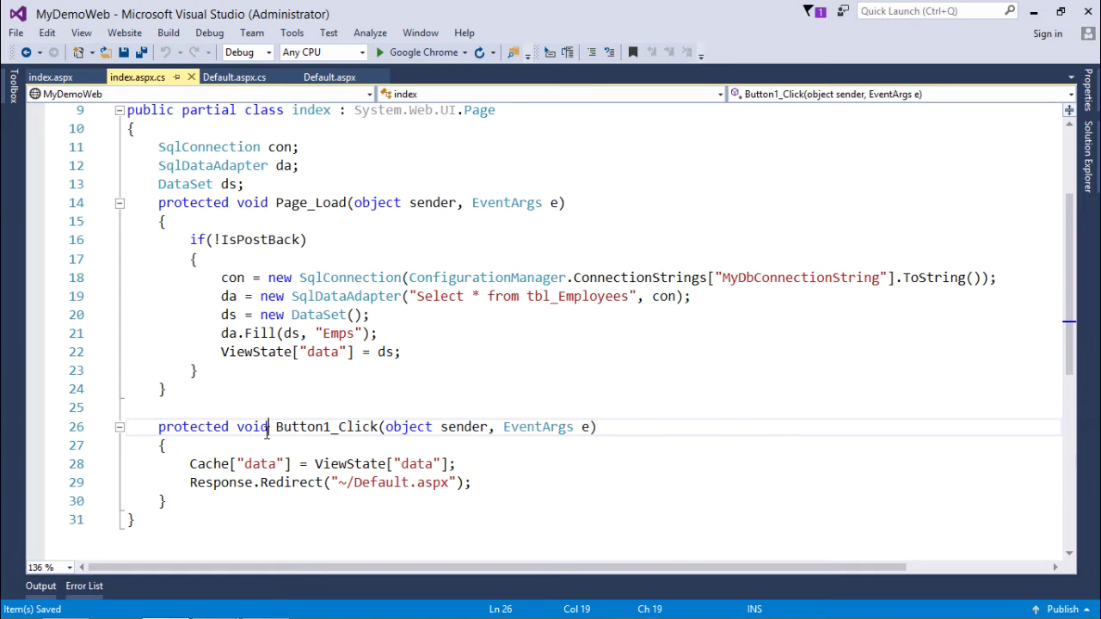
pyautogui.click(352, 464)
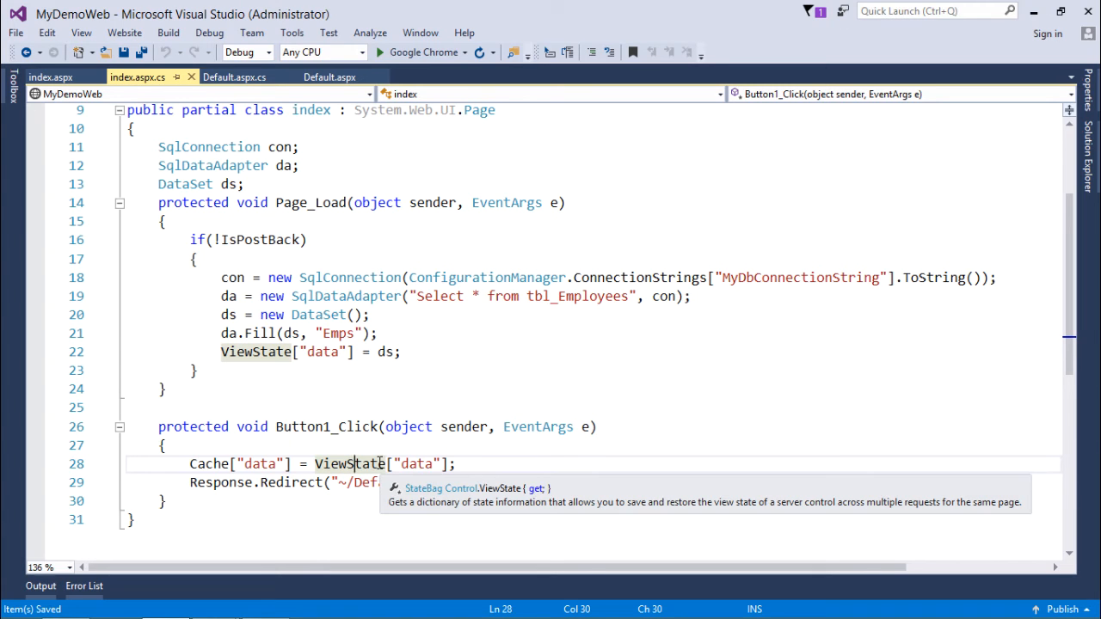
pyautogui.click(379, 464)
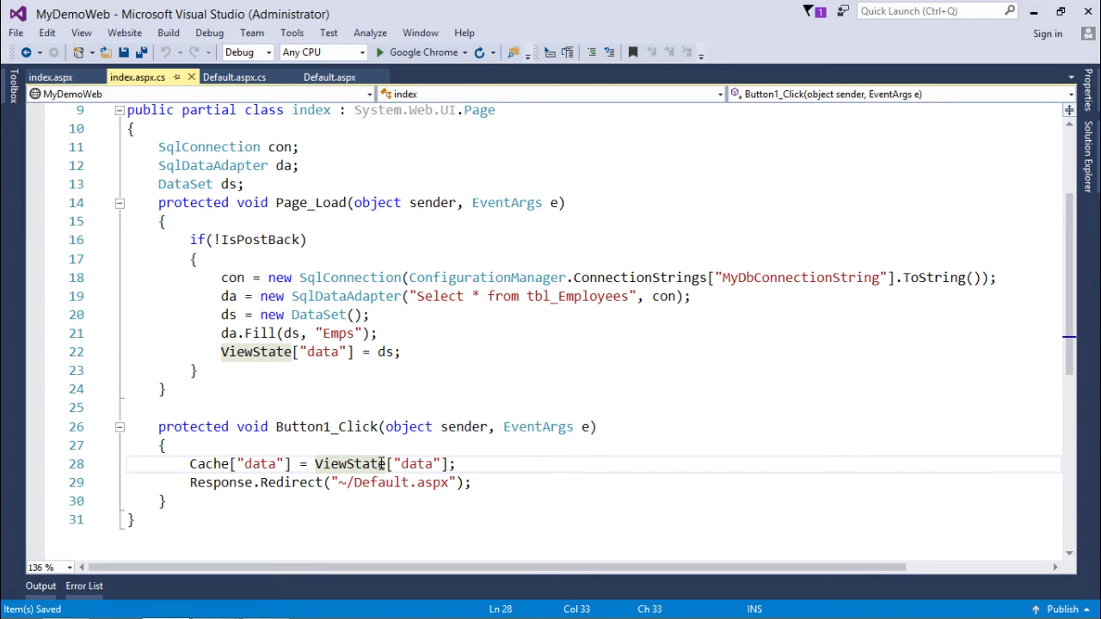
pyautogui.click(198, 465)
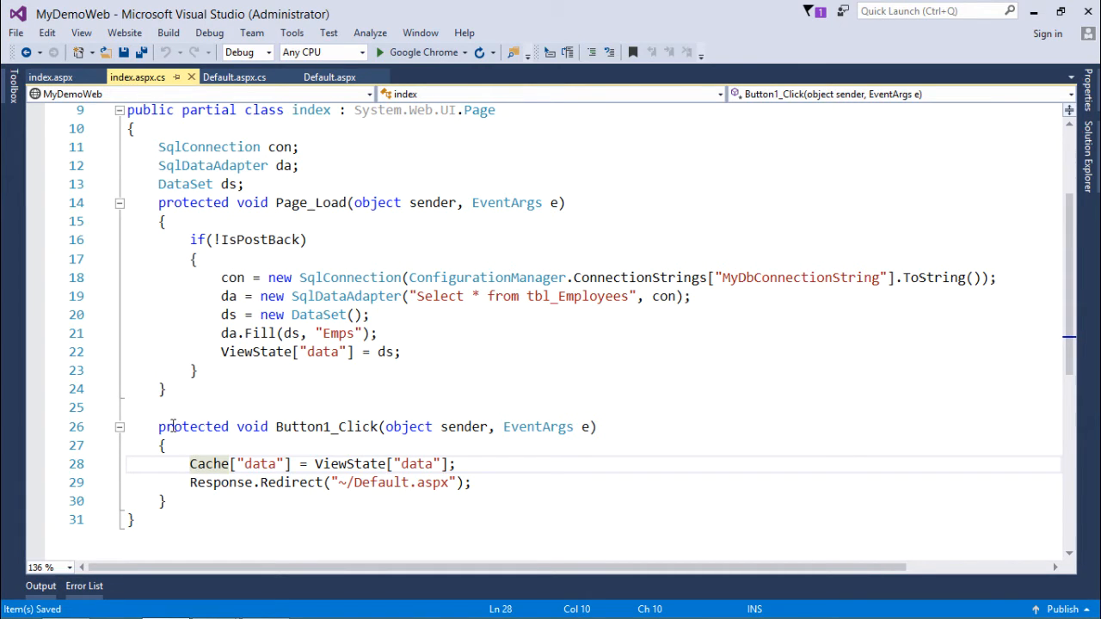
# Step: Review the index page's Redirect button design and its line-28 code storing ViewState data in Cache
pyautogui.click(51, 78)
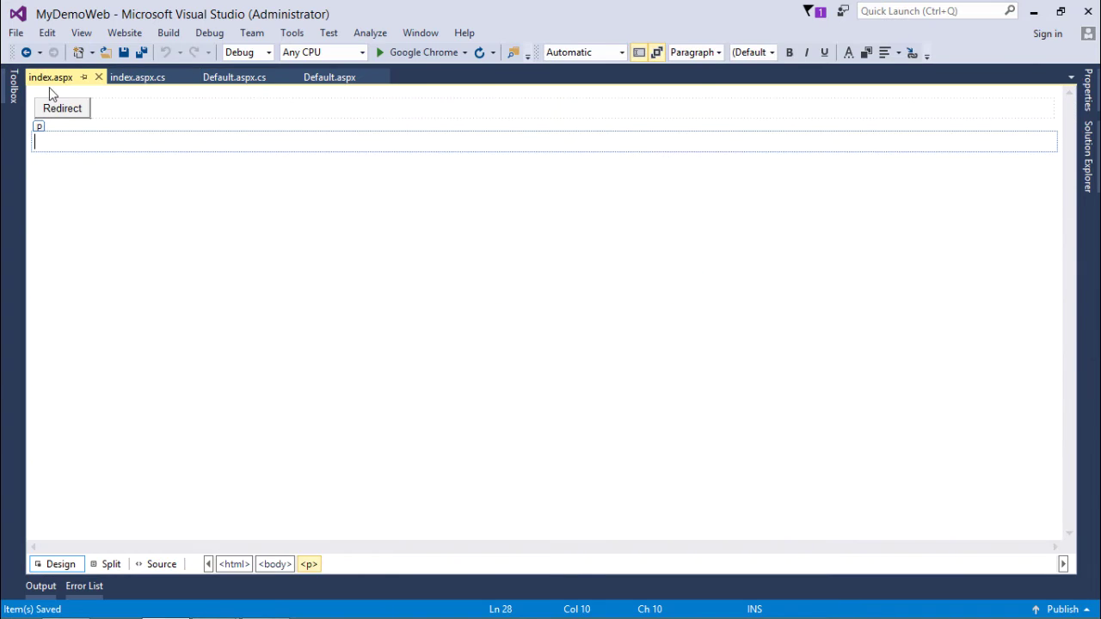
pyautogui.click(133, 78)
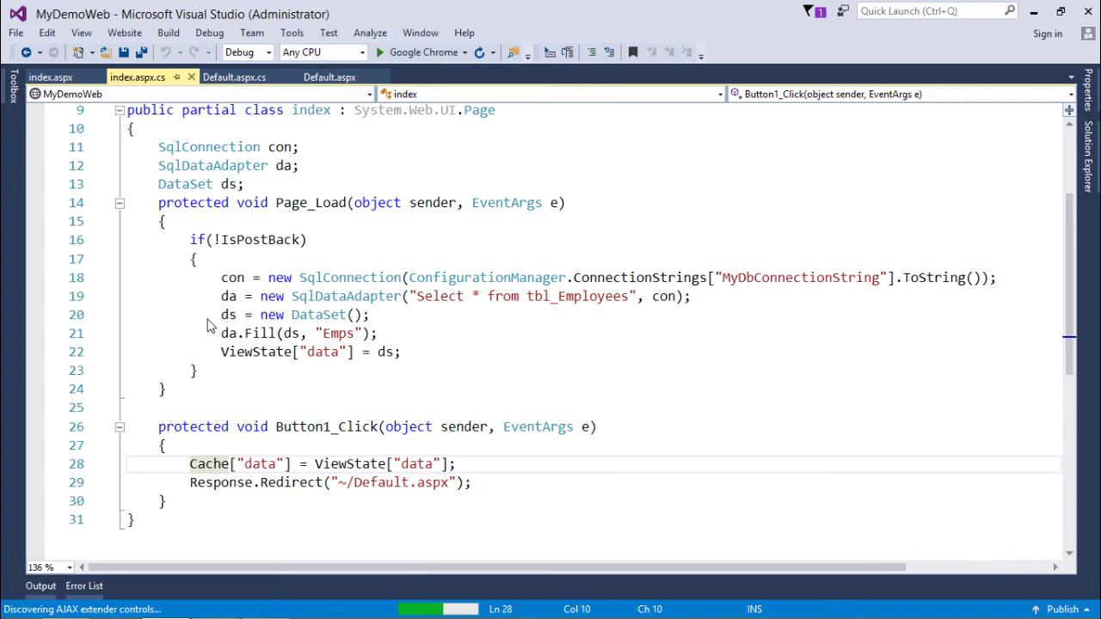
pyautogui.click(418, 483)
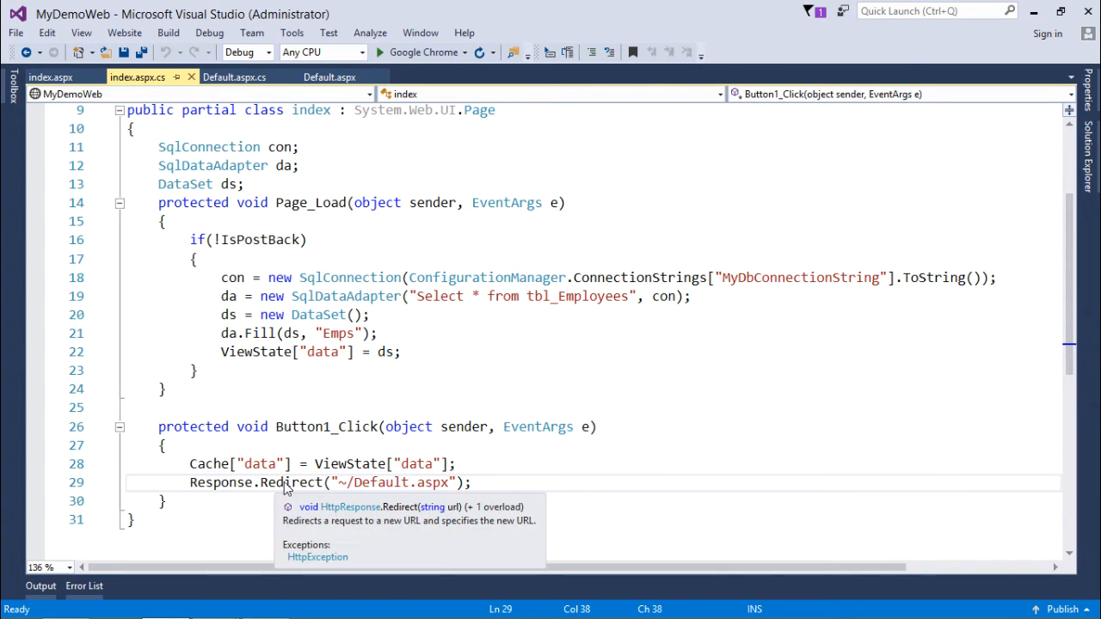
pyautogui.doubleClick(362, 469)
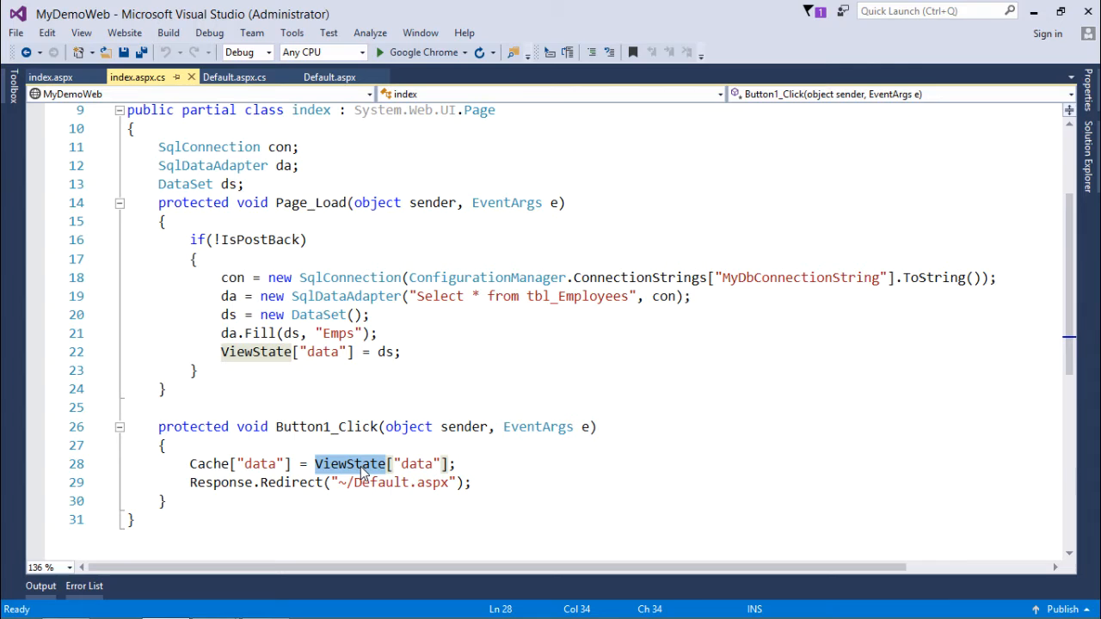
pyautogui.doubleClick(209, 471)
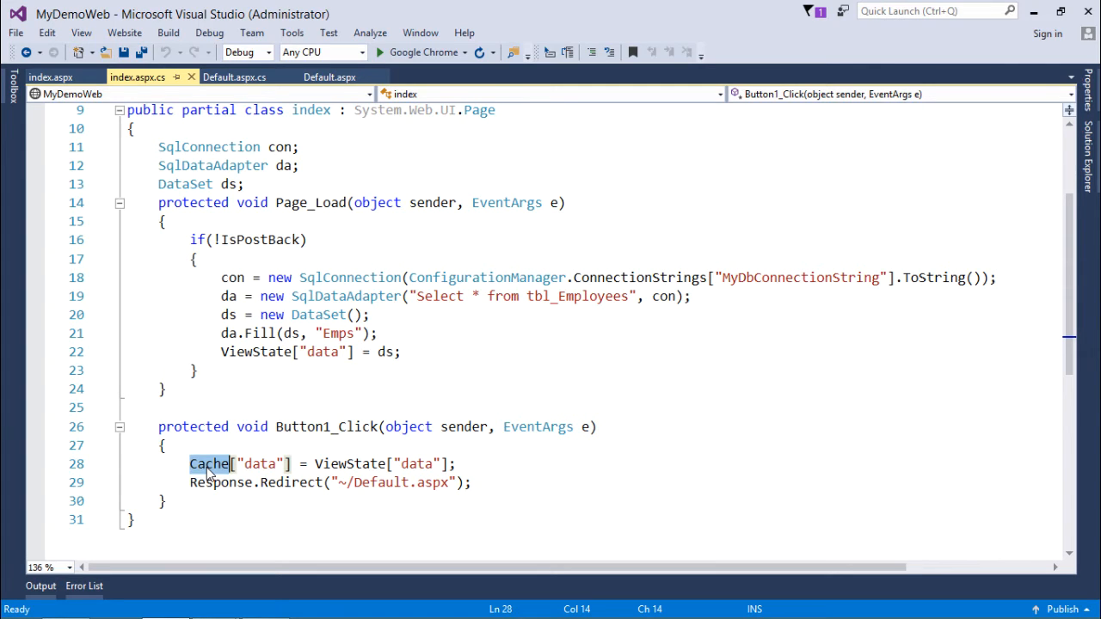
pyautogui.click(382, 482)
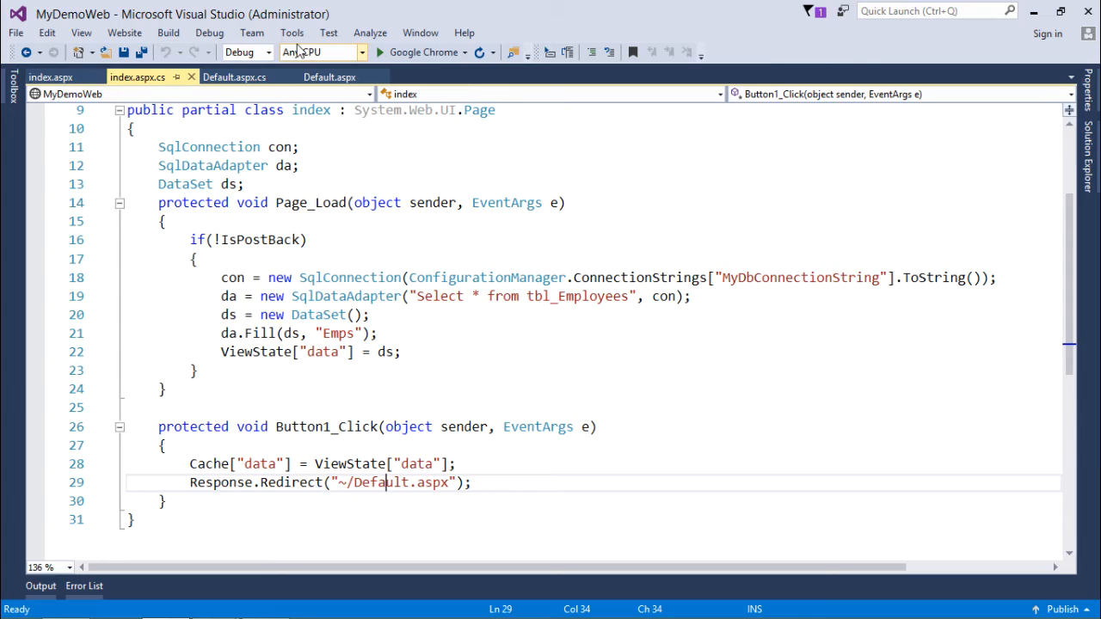
# Step: Show Default.aspx in Design view with its data grid and Load Data button
pyautogui.click(329, 76)
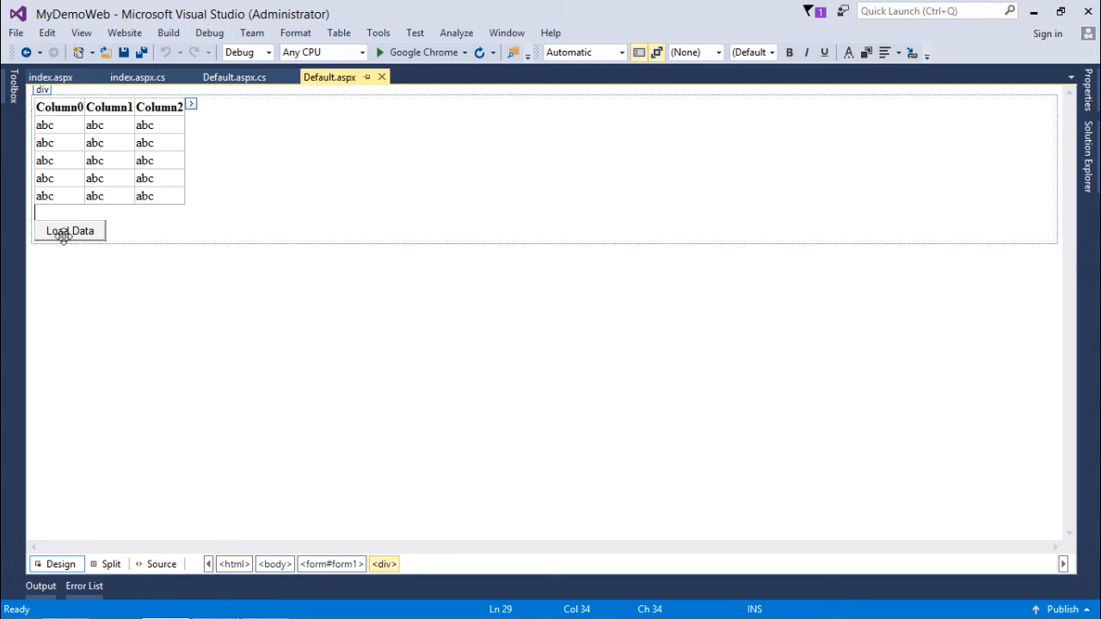
# Step: Show Default.aspx.cs where Page_Load copies the cached DataSet key into ViewState on line 9
pyautogui.click(237, 77)
pyautogui.click(305, 164)
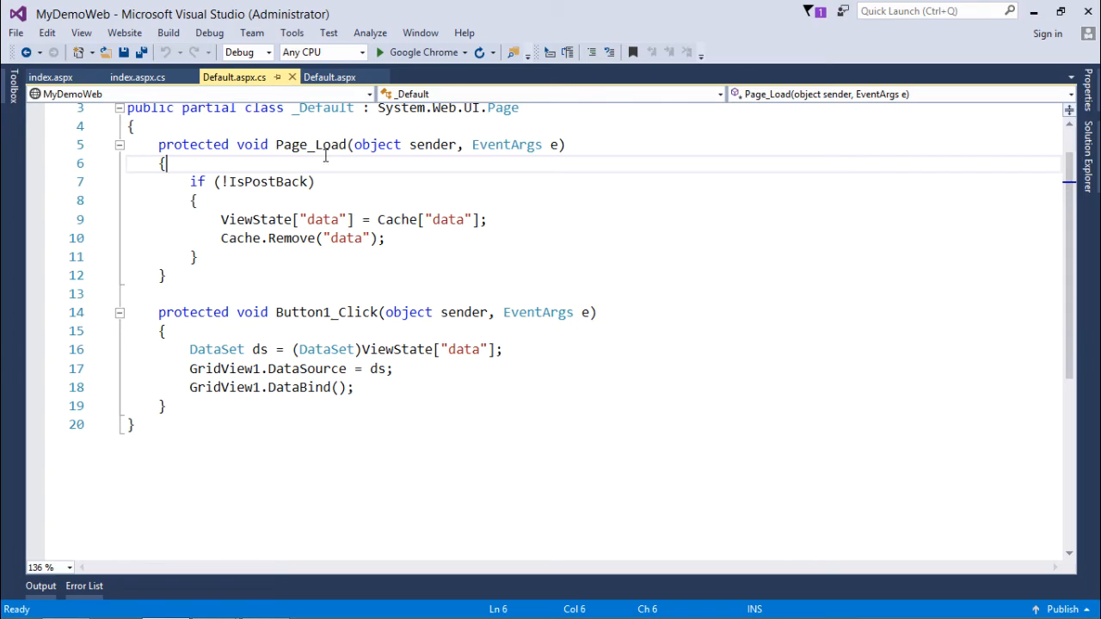
pyautogui.click(447, 222)
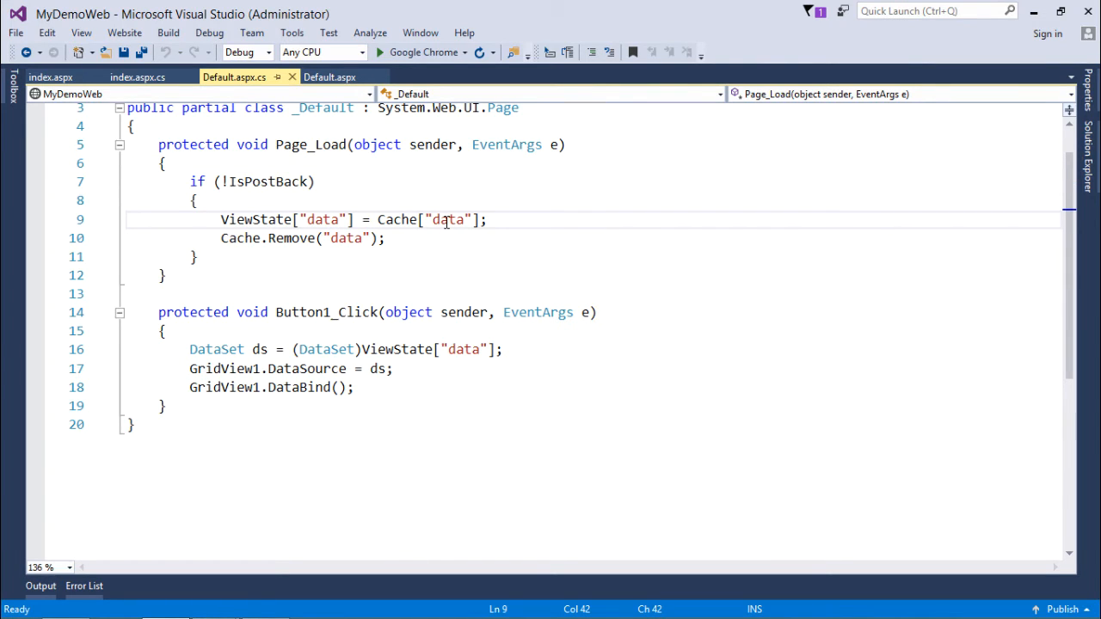
pyautogui.click(276, 222)
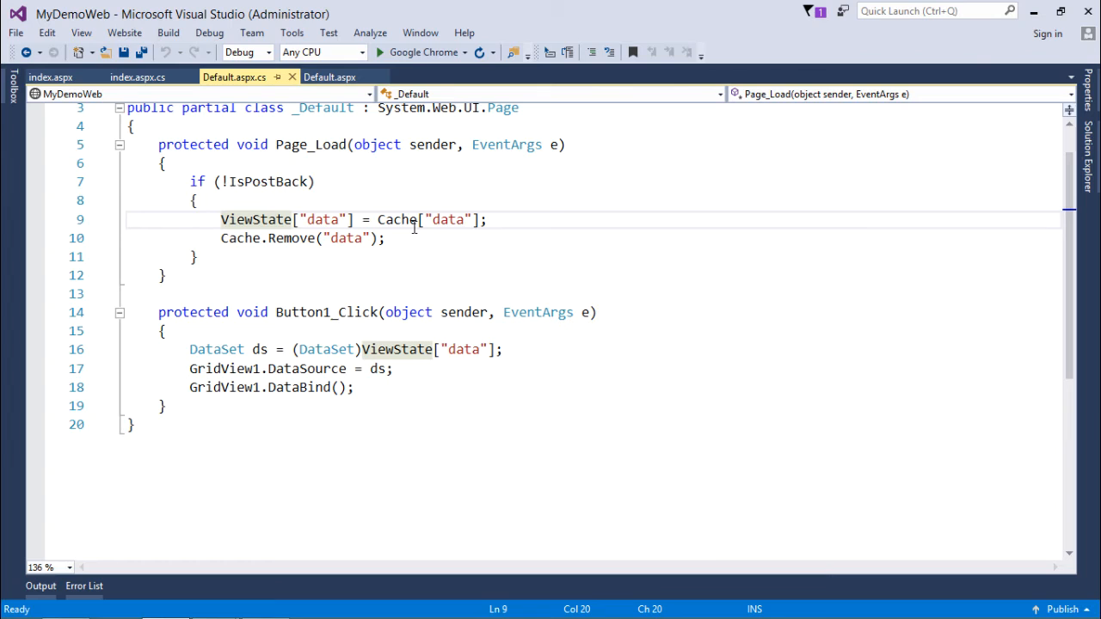
pyautogui.moveTo(396, 220)
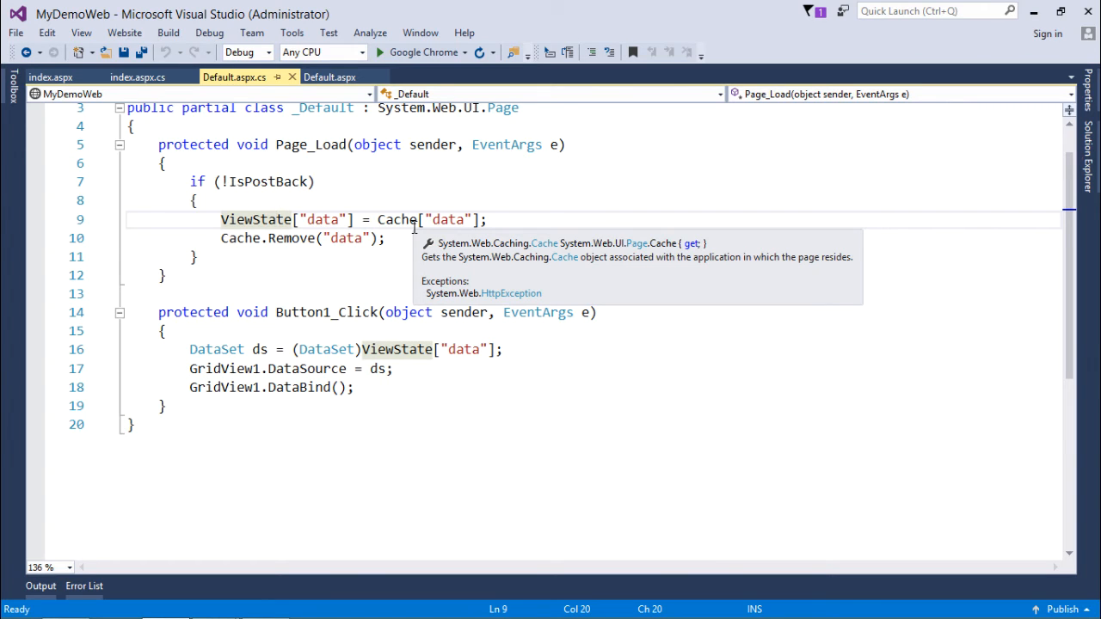
# Step: Highlight the Cache lookup and ViewState assignment on line 9 of Page_Load
pyautogui.click(391, 224)
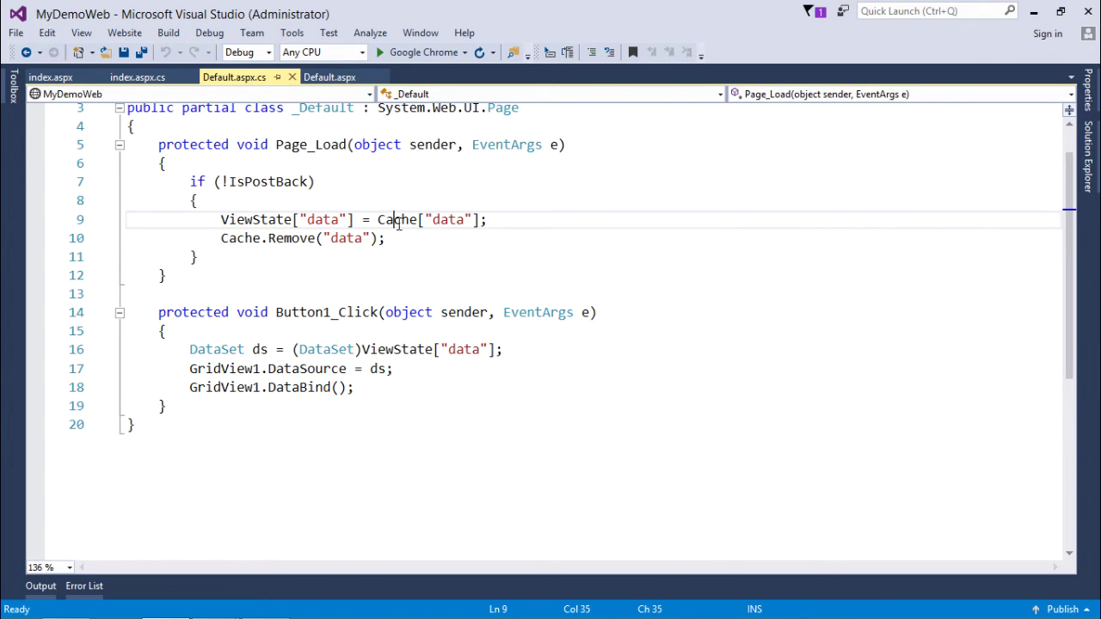
pyautogui.click(271, 220)
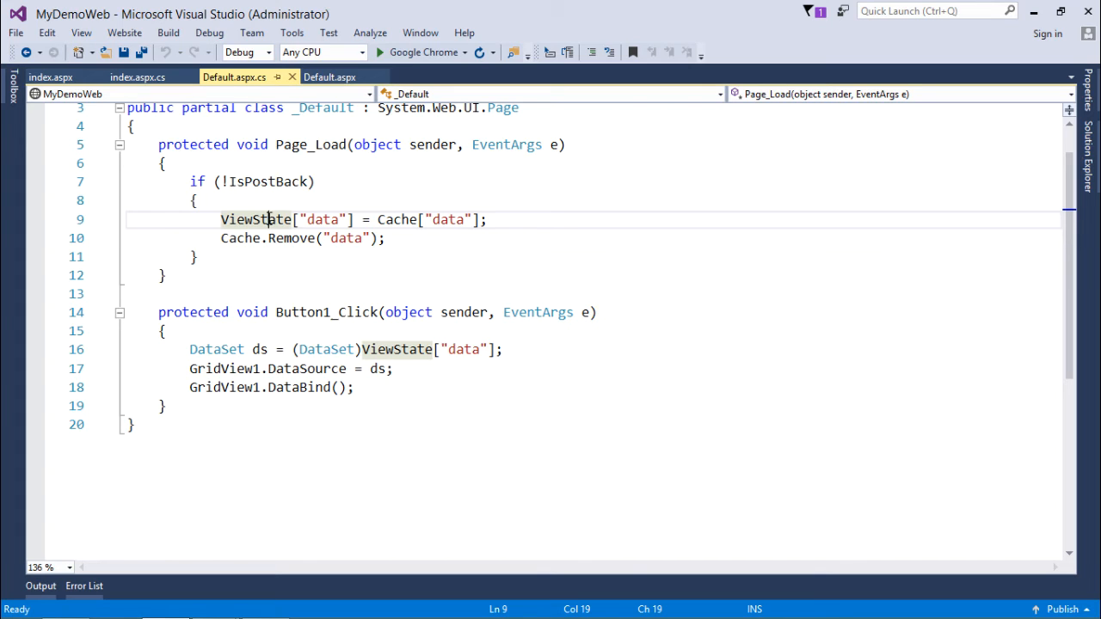
pyautogui.click(252, 219)
# Step: Inspect the Cache lookup on line 9 with its quick info and select the word Cache
pyautogui.click(400, 218)
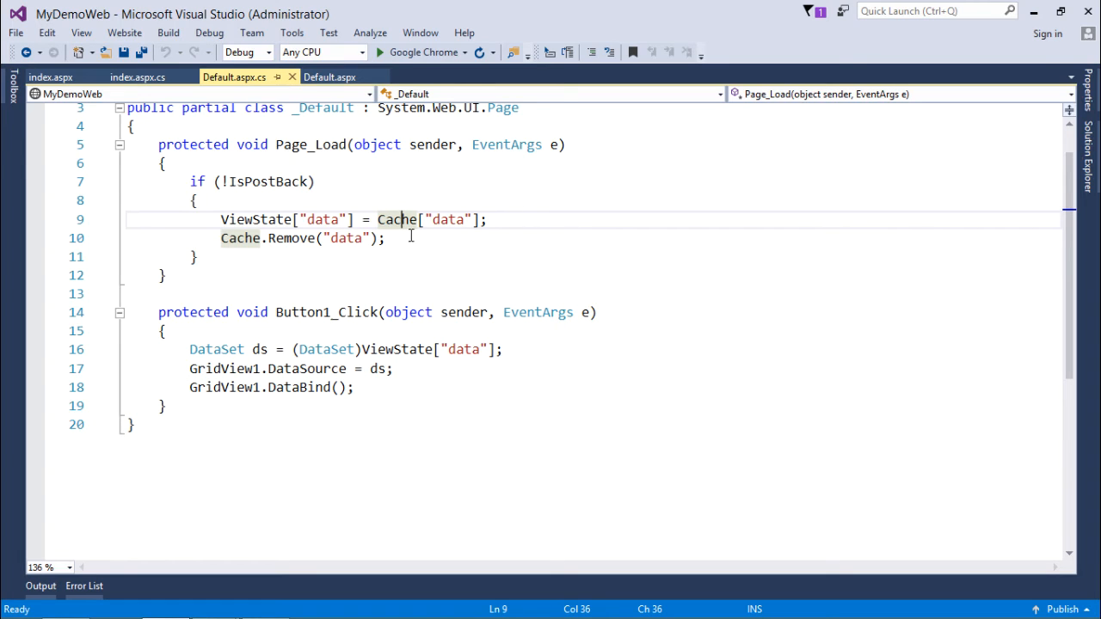
pyautogui.click(398, 228)
pyautogui.doubleClick(399, 228)
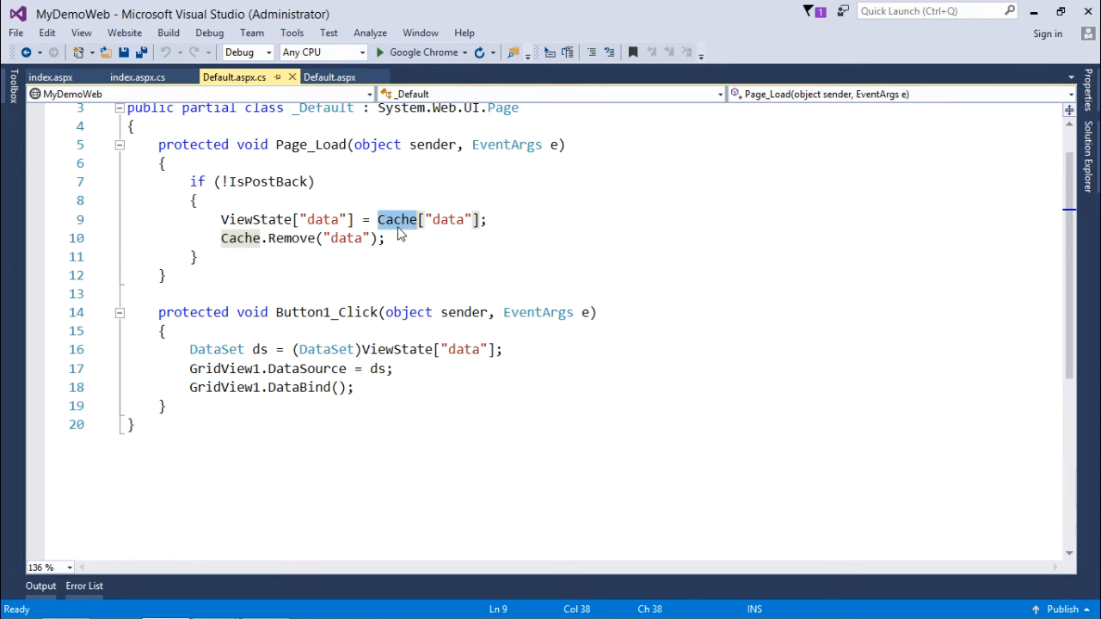
# Step: Walk through line 10's Cache.Remove call and the key it removes
pyautogui.click(250, 242)
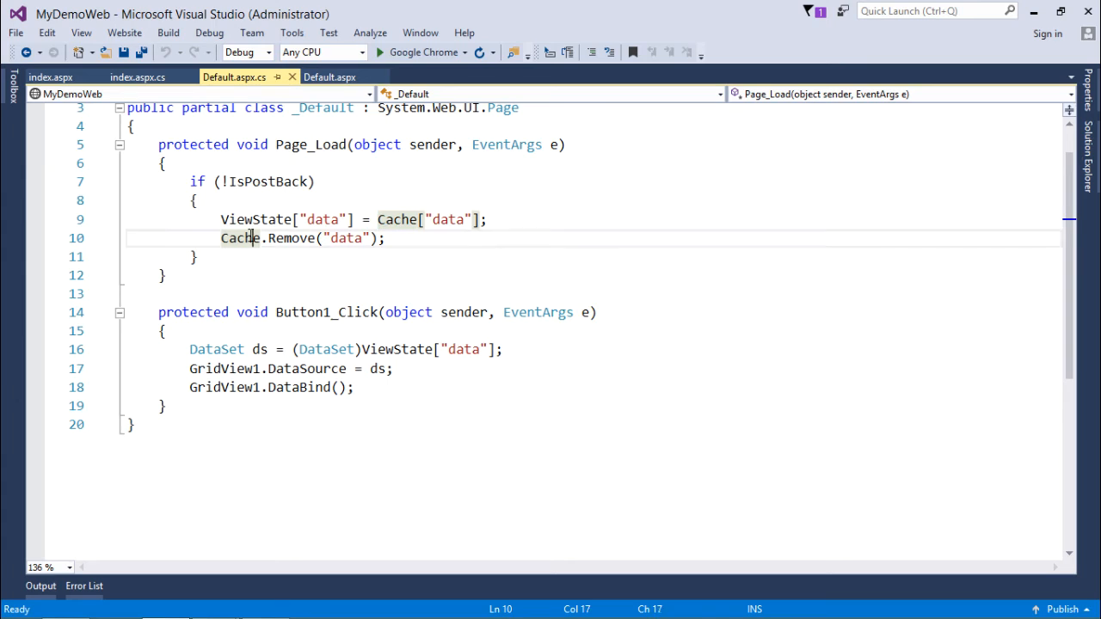
pyautogui.doubleClick(250, 242)
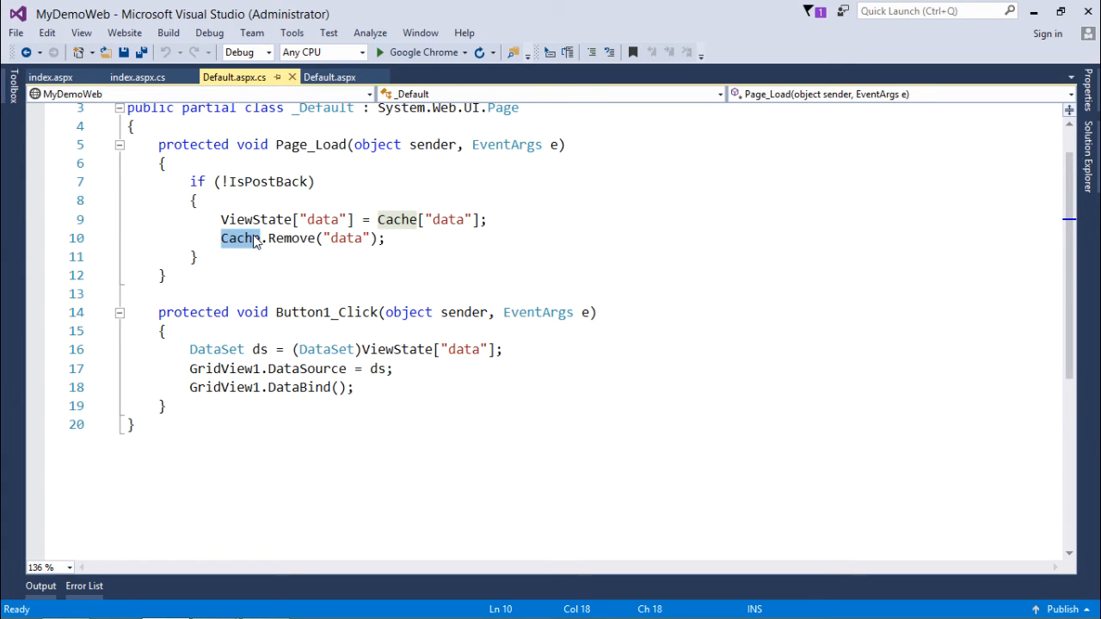
pyautogui.click(300, 239)
pyautogui.click(340, 238)
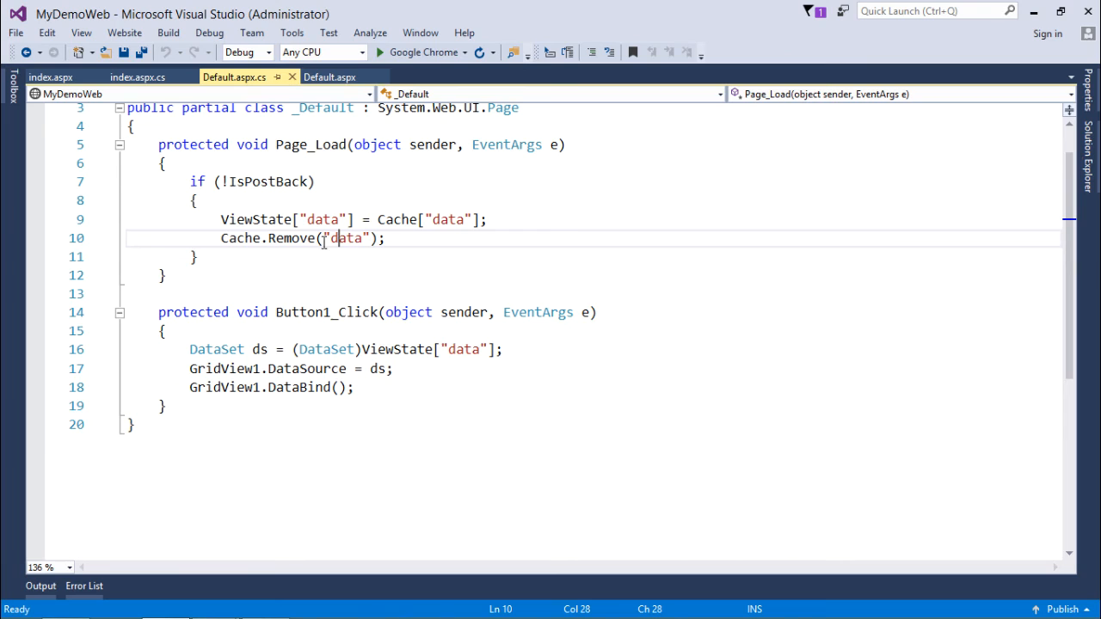
pyautogui.moveTo(326, 350)
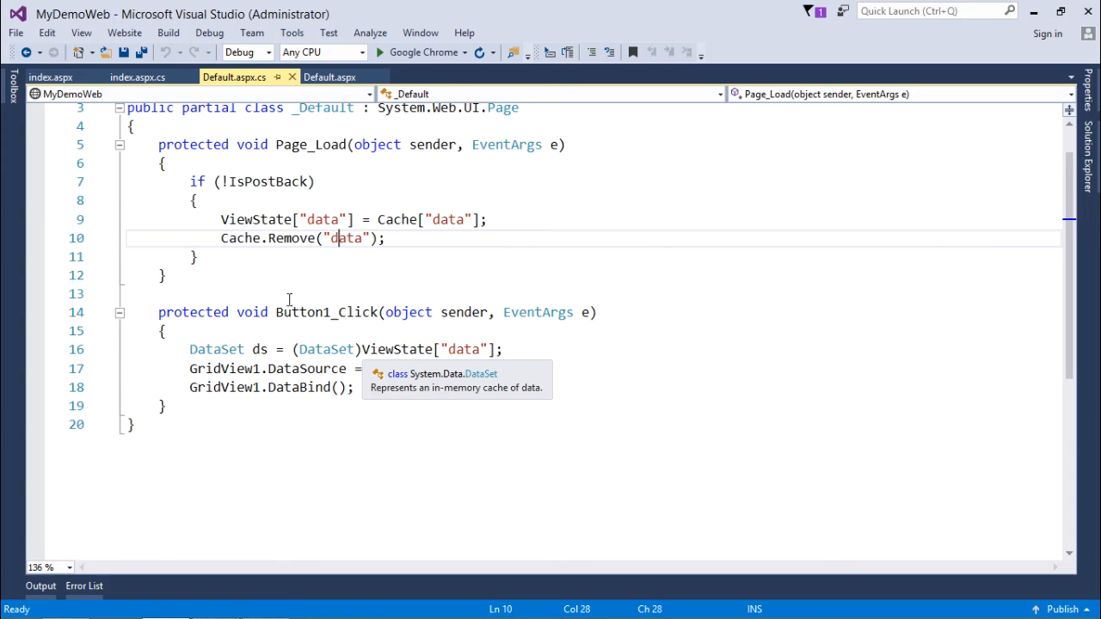
# Step: Run the site from index.aspx.cs in Google Chrome to fill the Default.aspx grid with employee records
pyautogui.click(136, 78)
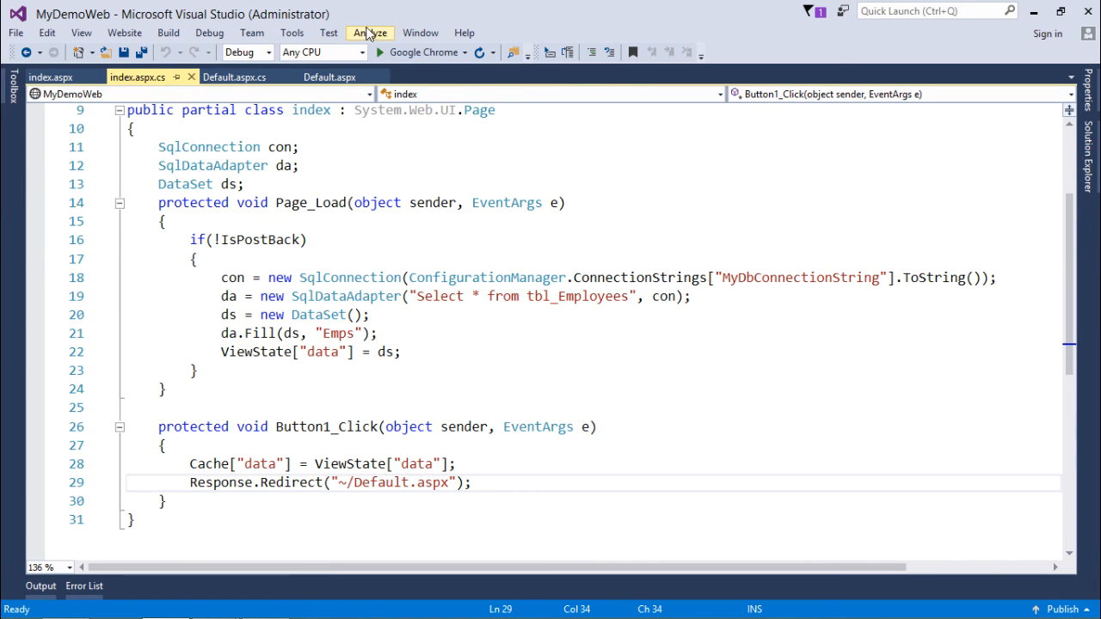
pyautogui.click(398, 55)
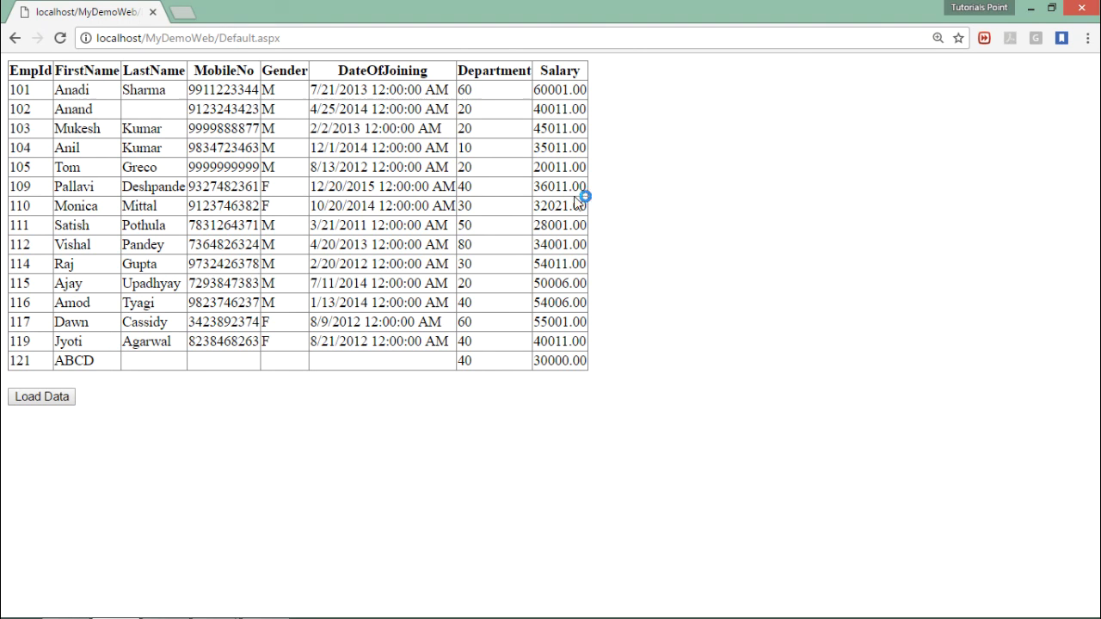
# Step: Close the browser, stop debugging and return to the Button1_Click handler in index.aspx.cs
pyautogui.click(1081, 8)
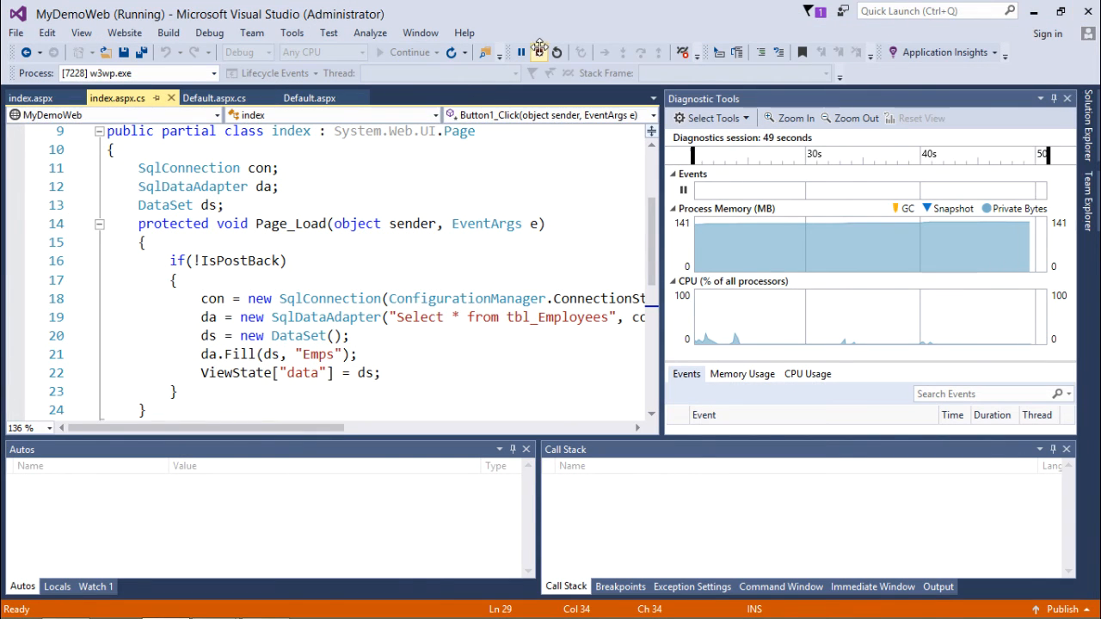
pyautogui.click(538, 52)
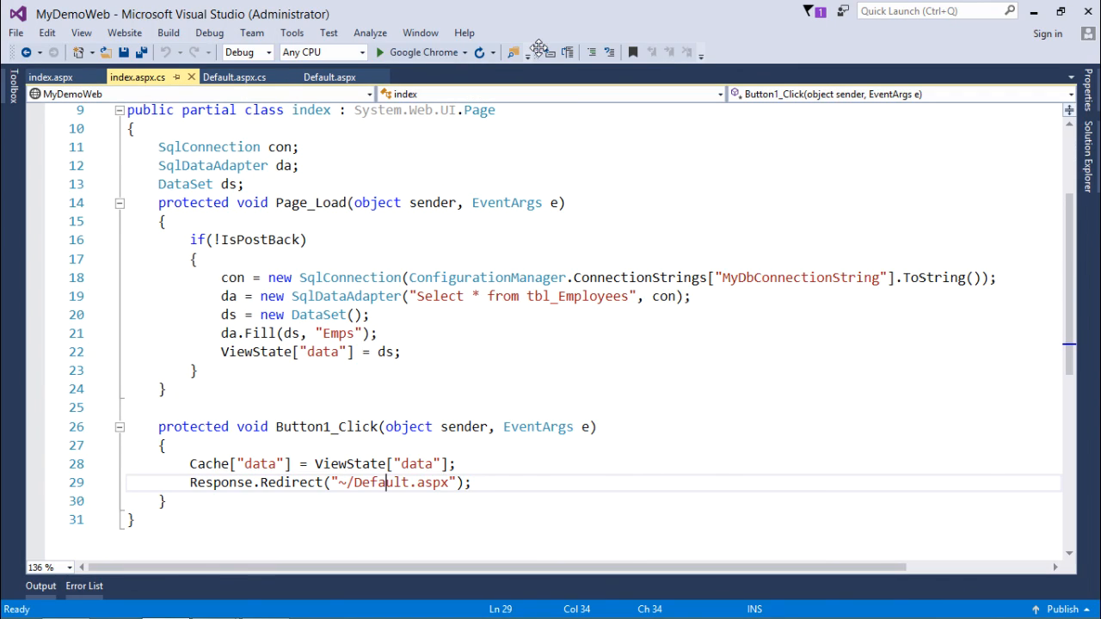
pyautogui.click(397, 452)
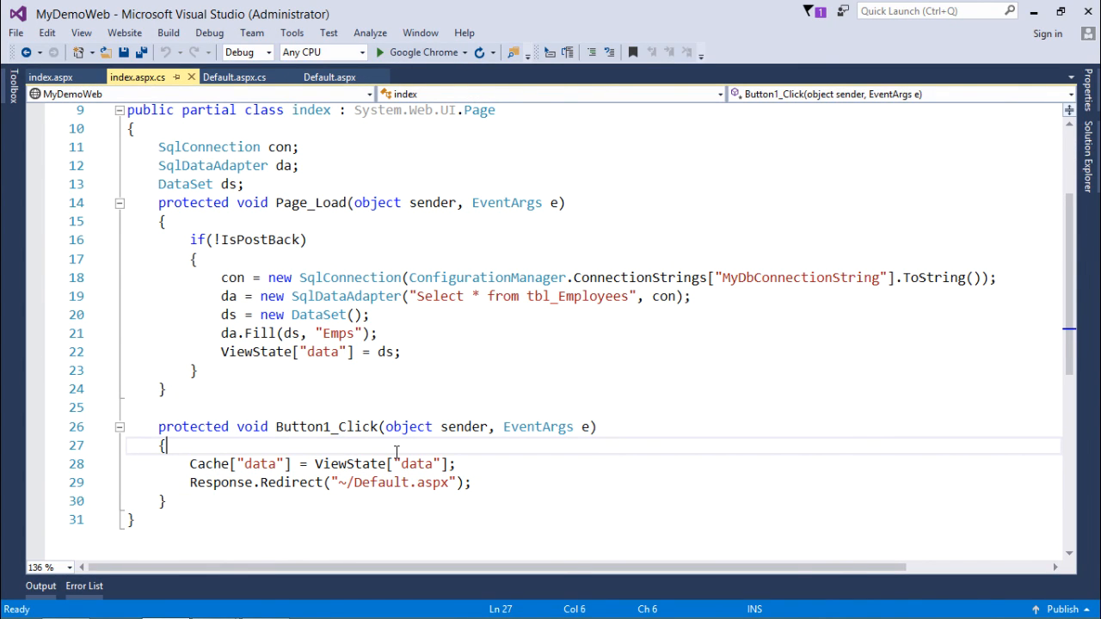